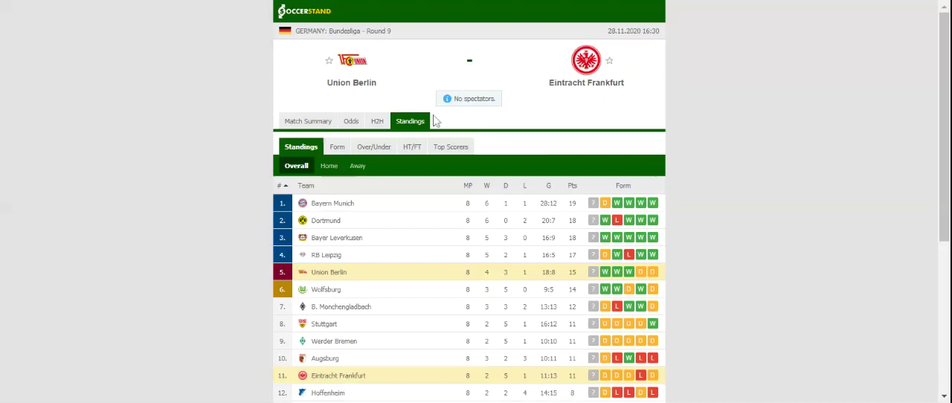
pyautogui.click(378, 121)
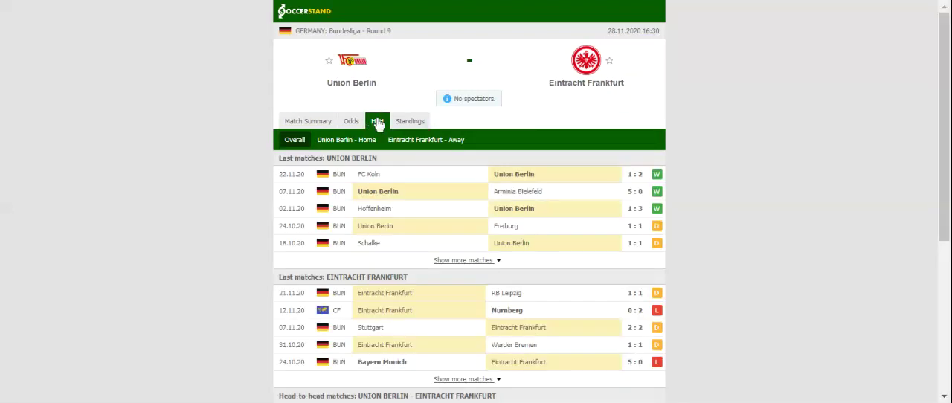